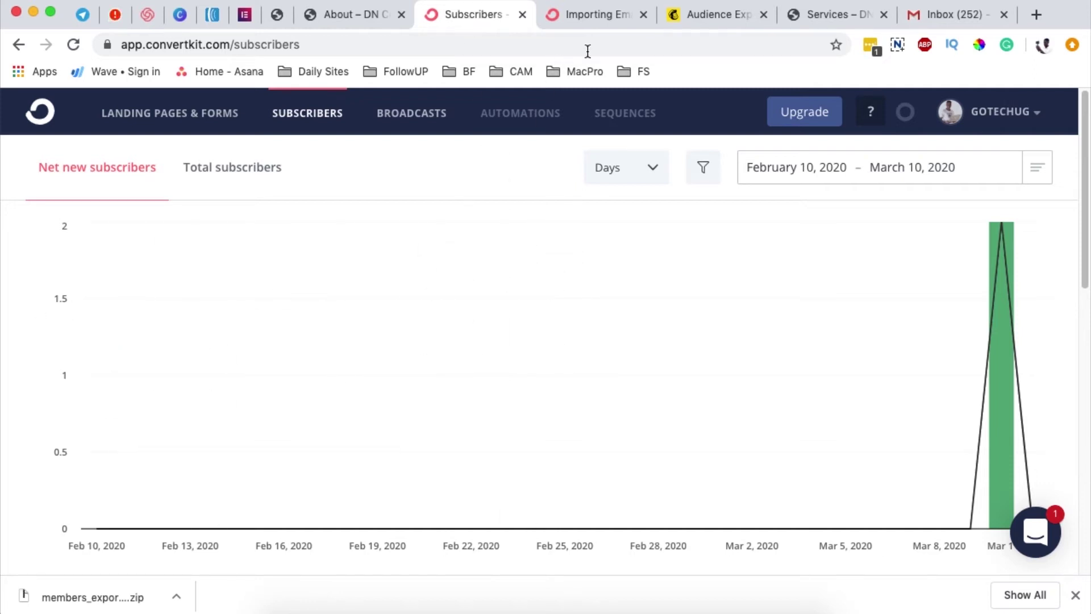
Step: Bring up Mailchimp's audience page and scroll back to the top
{"action": "left_click", "coordinate": [703, 17]}
{"action": "left_click", "coordinate": [474, 13]}
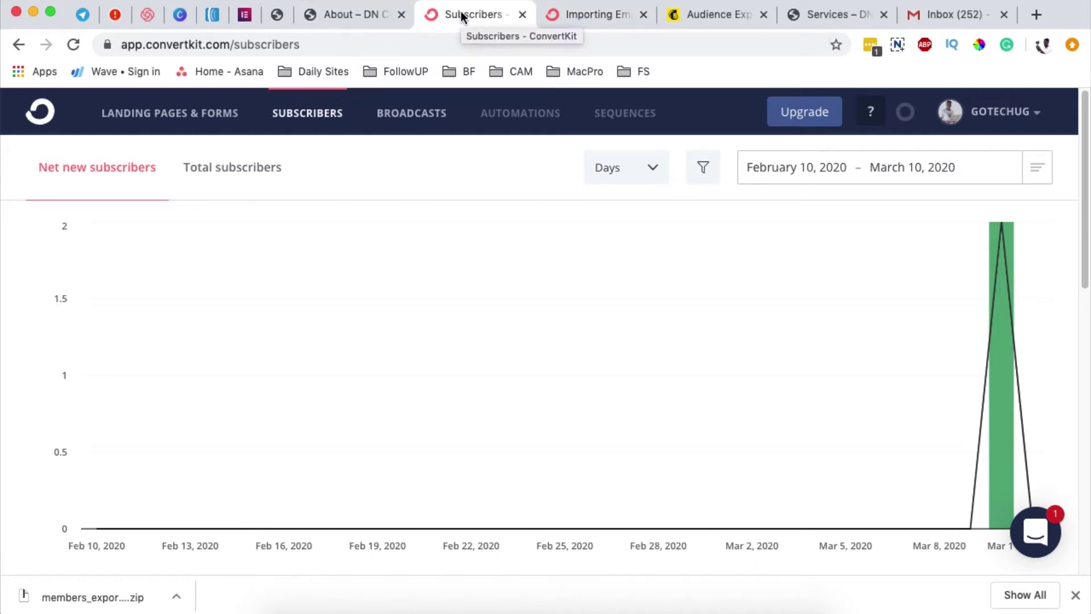
{"action": "left_click", "coordinate": [710, 18]}
{"action": "left_click_drag", "start_coordinate": [711, 17], "coordinate": [459, 12]}
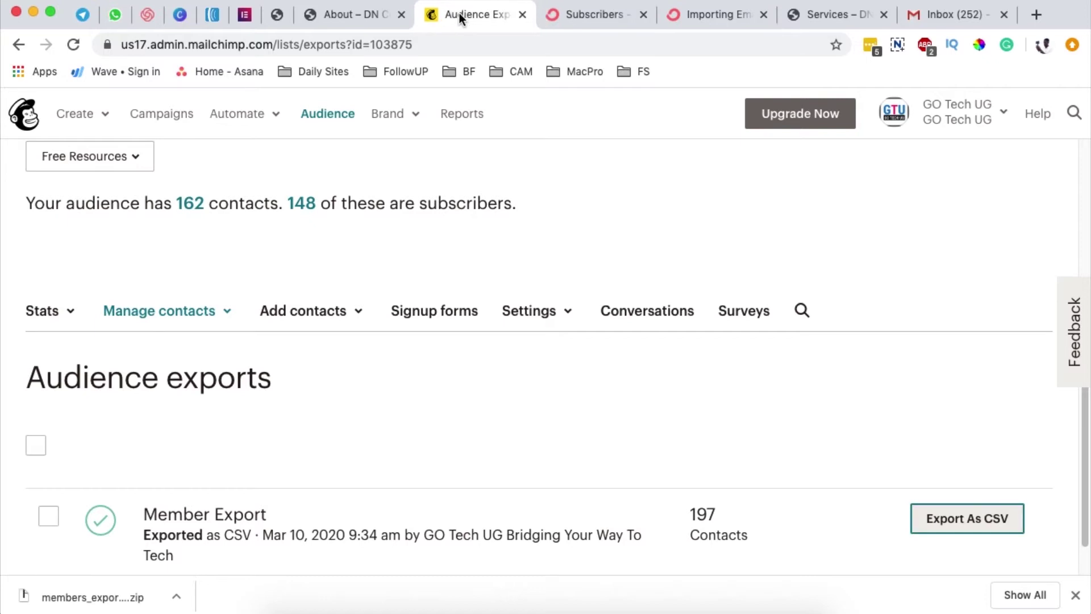
{"action": "scroll", "coordinate": [338, 207], "scroll_direction": "up", "scroll_amount": 3}
{"action": "scroll", "coordinate": [339, 214], "scroll_direction": "up", "scroll_amount": 2}
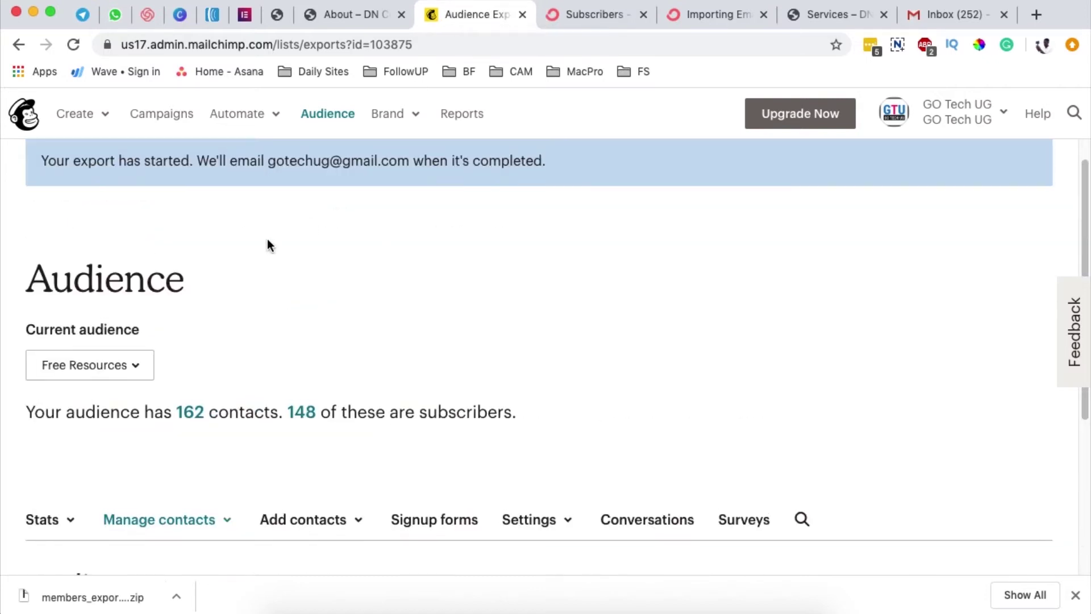
Step: Switch the current audience to GoTechUG Newsletter, then back to Free Resources
{"action": "left_click", "coordinate": [135, 369]}
{"action": "left_click", "coordinate": [134, 369]}
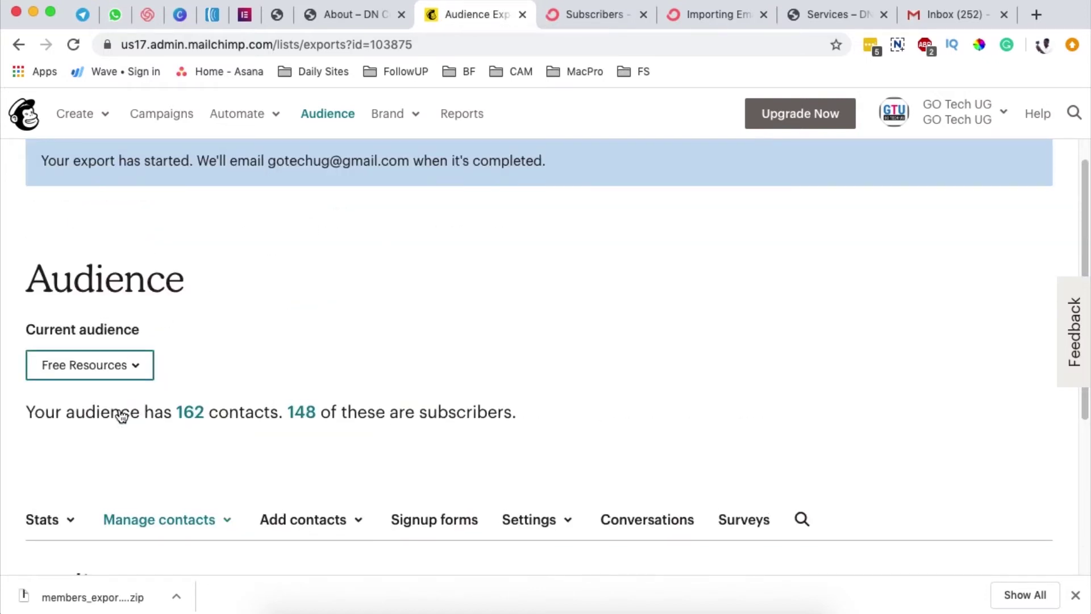
{"action": "left_click", "coordinate": [131, 367]}
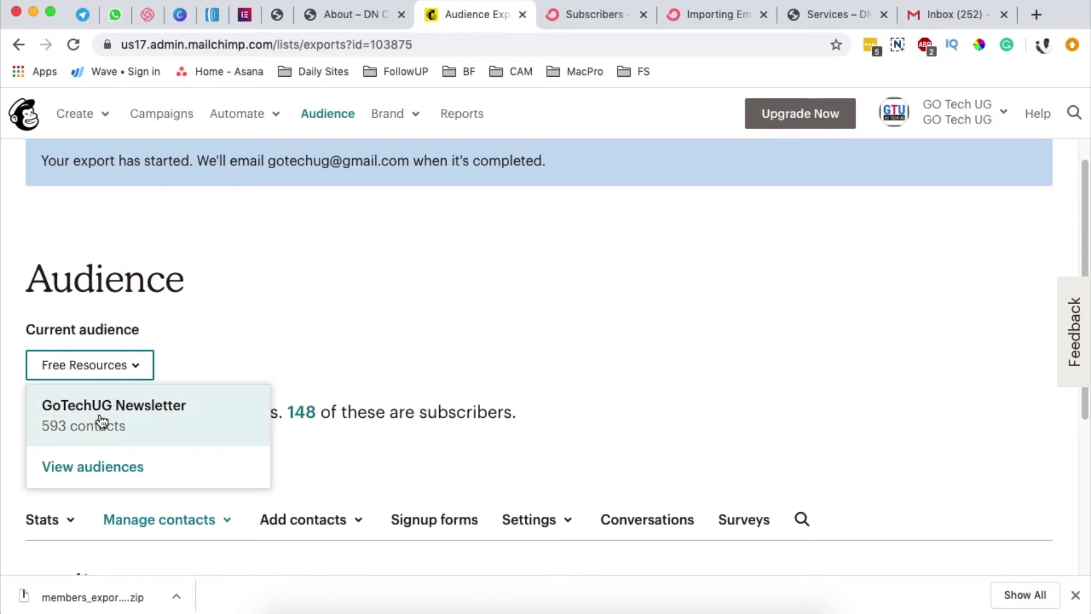
{"action": "left_click", "coordinate": [98, 416]}
{"action": "left_click", "coordinate": [114, 375]}
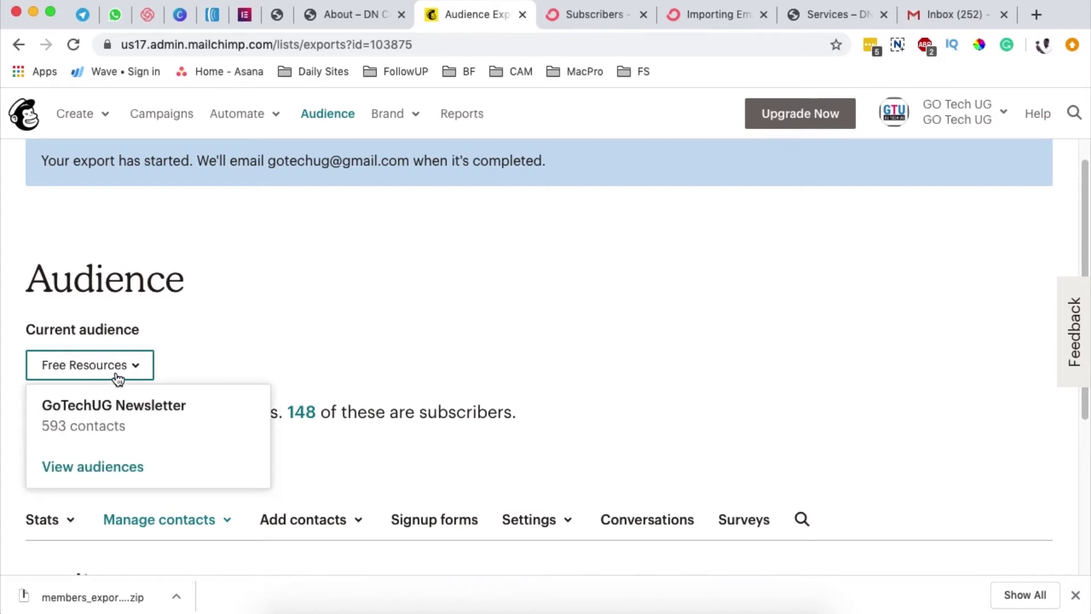
{"action": "left_click", "coordinate": [102, 466]}
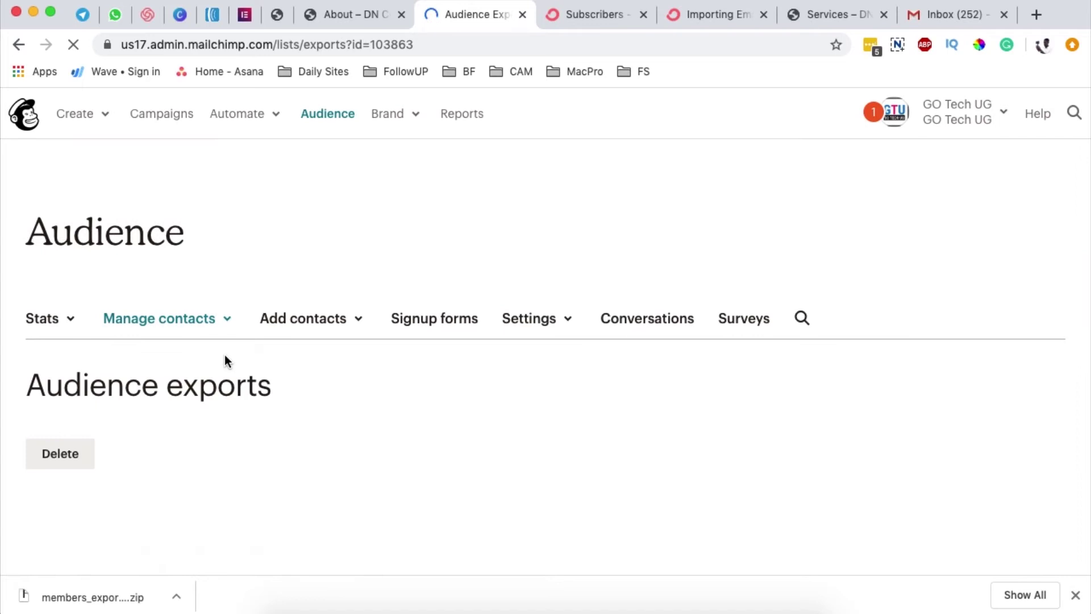
{"action": "left_click", "coordinate": [150, 317]}
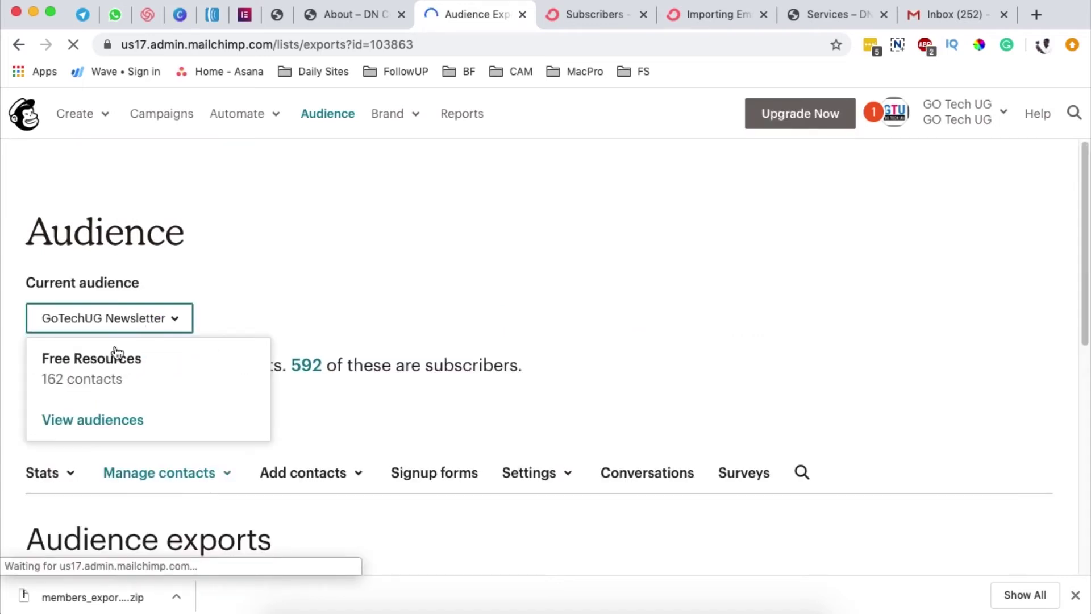
{"action": "left_click", "coordinate": [97, 404]}
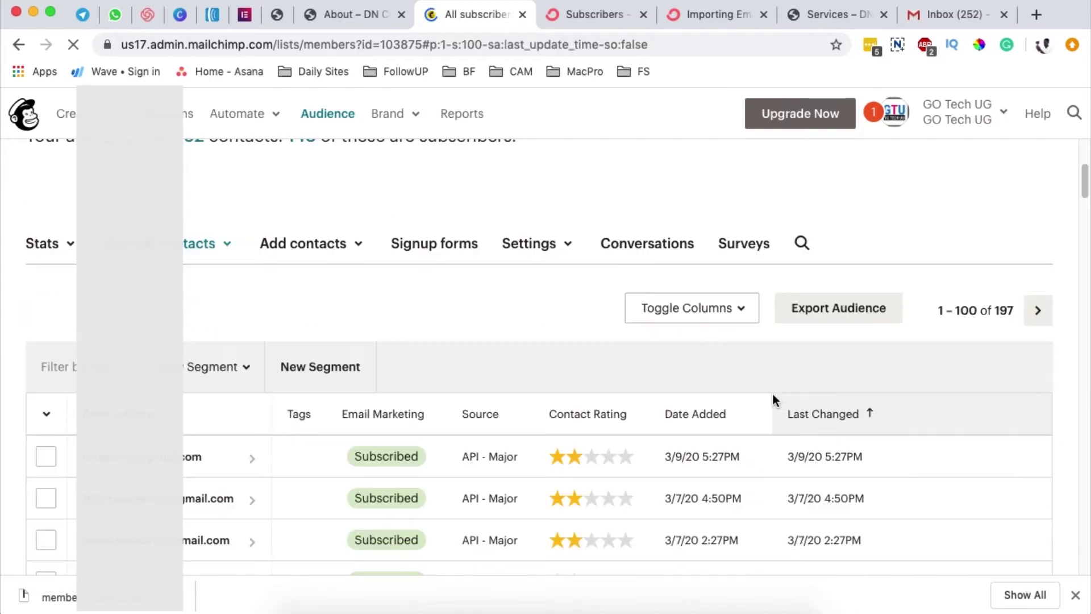
Step: Export the audience's 197 contacts as a new CSV Member Export
{"action": "scroll", "coordinate": [773, 397], "scroll_direction": "down", "scroll_amount": 7}
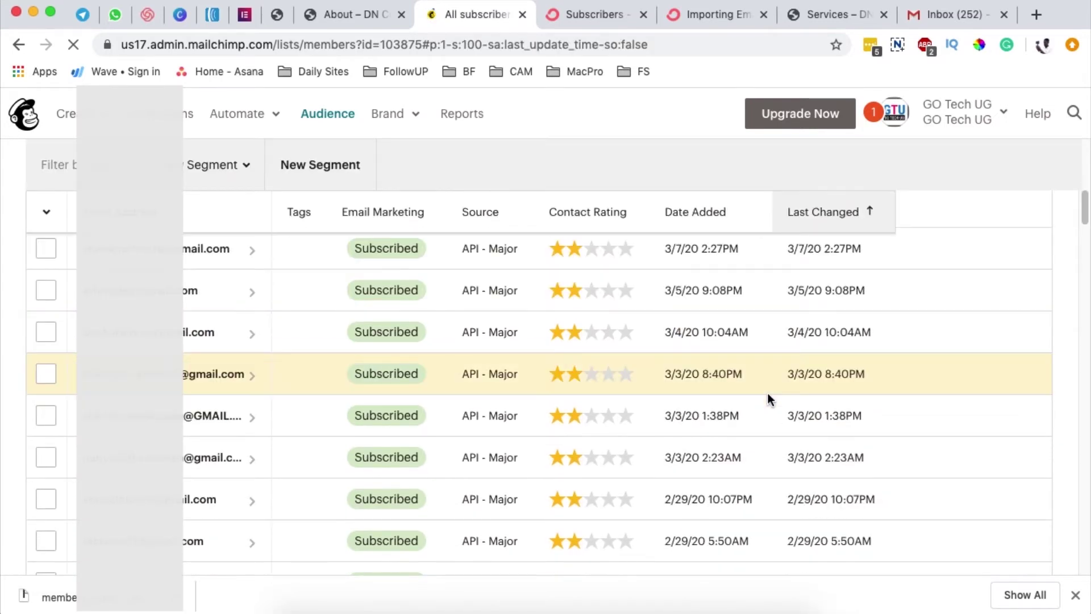
{"action": "scroll", "coordinate": [769, 397], "scroll_direction": "up", "scroll_amount": 10}
{"action": "scroll", "coordinate": [796, 404], "scroll_direction": "down", "scroll_amount": 4}
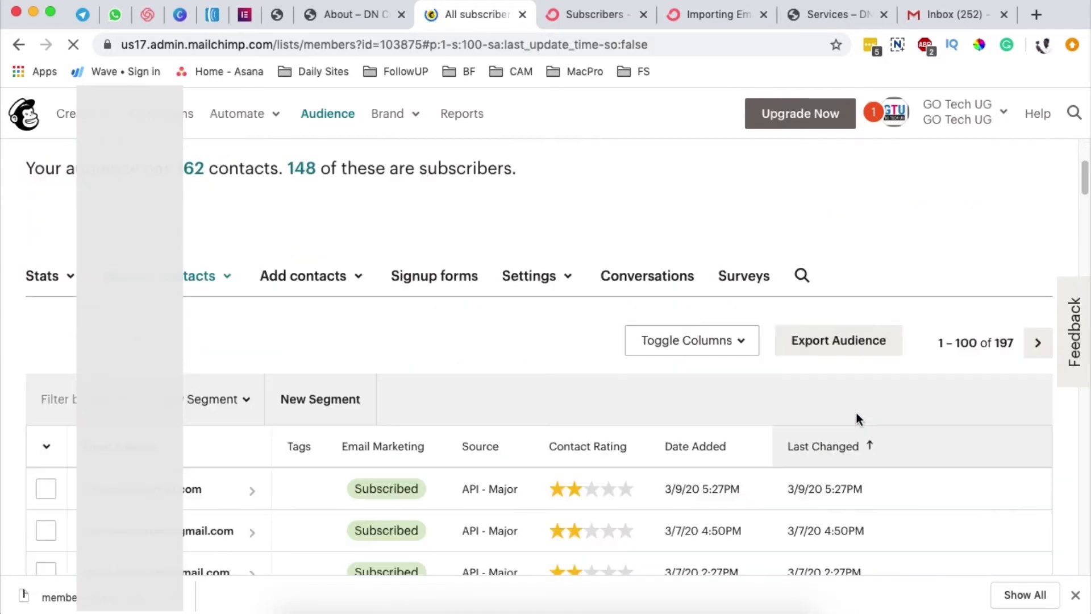
{"action": "left_click", "coordinate": [828, 341]}
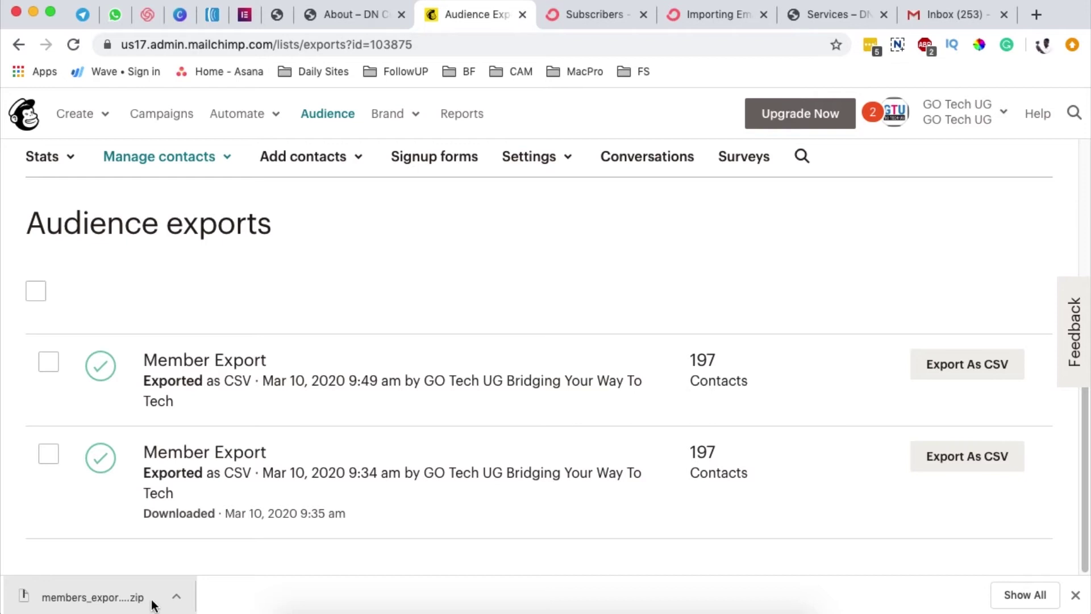
Step: Reload ConvertKit's Subscribers overview and dismiss the Add Subscribers options without importing
{"action": "left_click", "coordinate": [569, 16]}
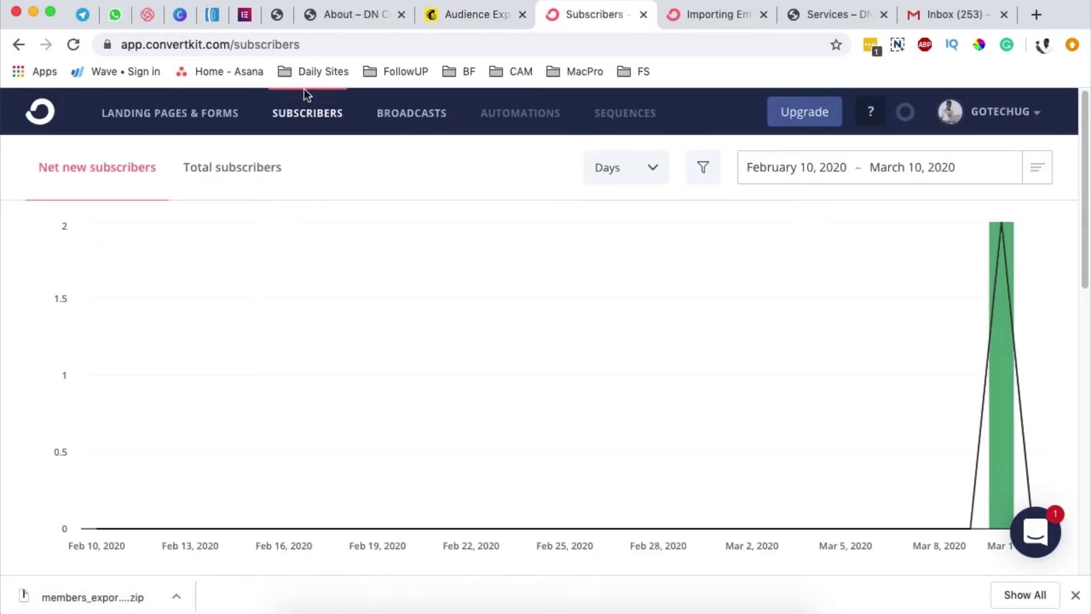
{"action": "left_click", "coordinate": [310, 119]}
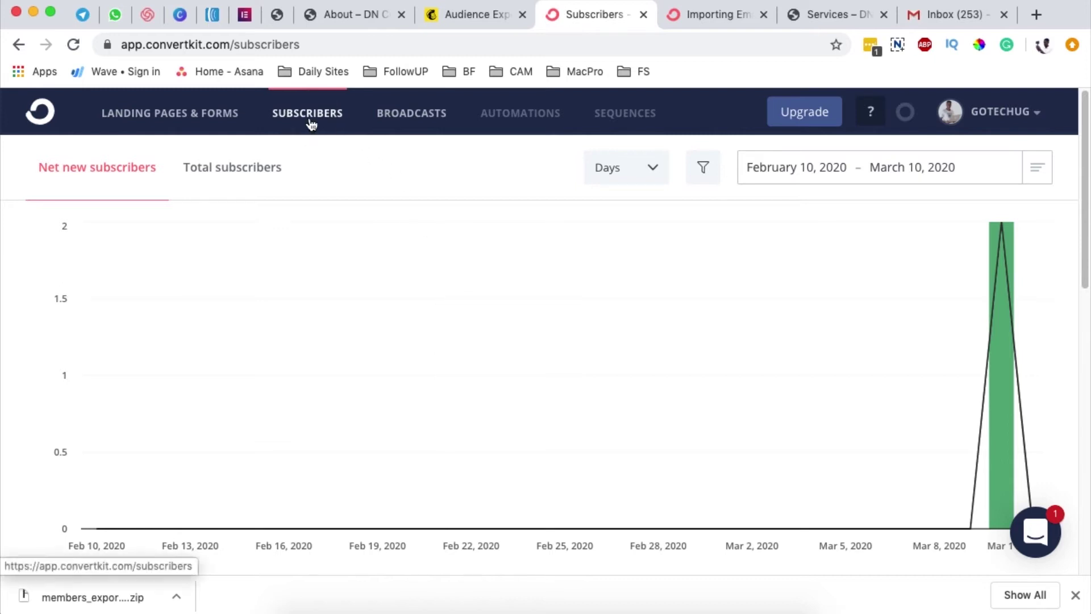
{"action": "scroll", "coordinate": [811, 363], "scroll_direction": "down", "scroll_amount": 10}
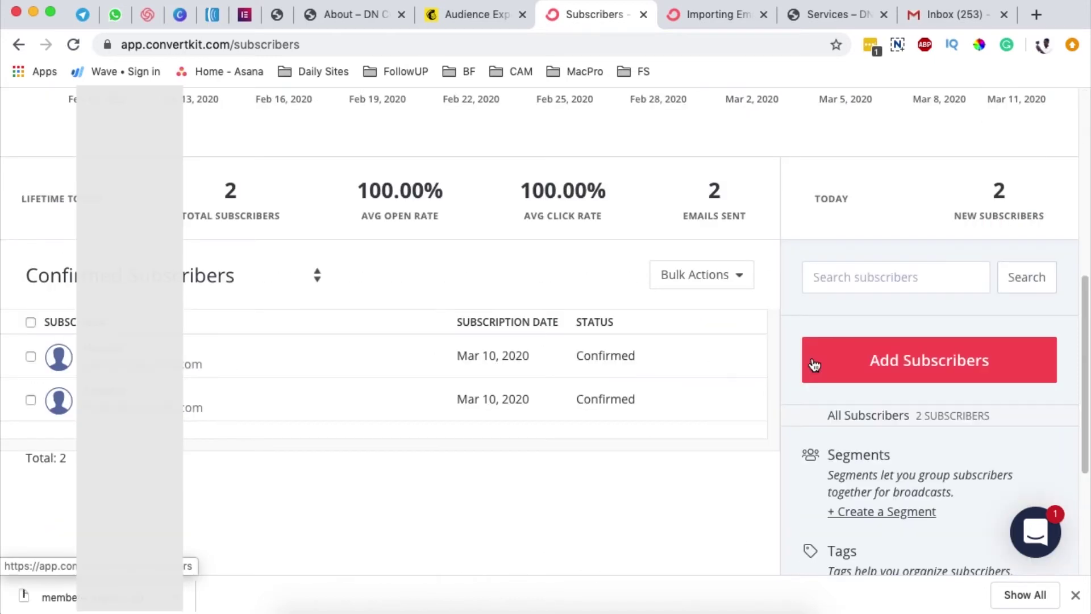
{"action": "left_click", "coordinate": [926, 363]}
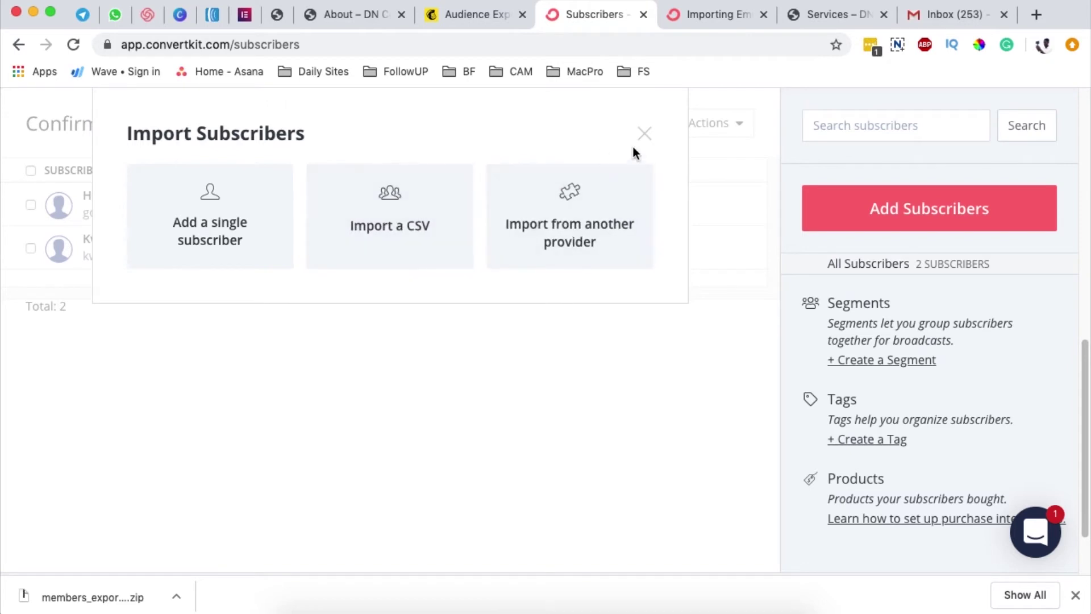
{"action": "left_click", "coordinate": [646, 136]}
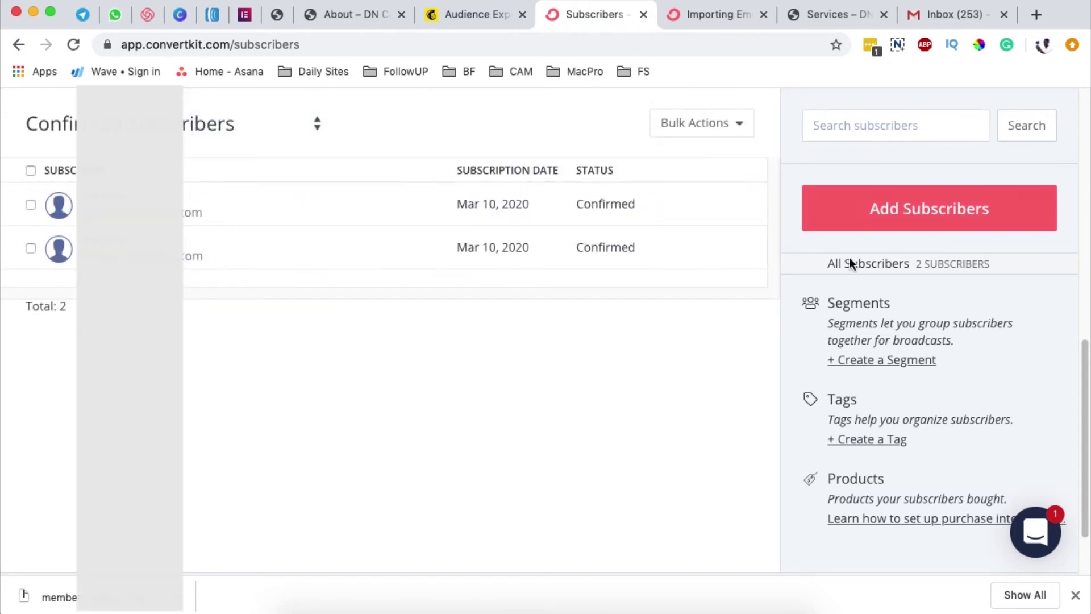
Step: Create and save a new subscriber tag named 'Imported List'
{"action": "left_click", "coordinate": [878, 440]}
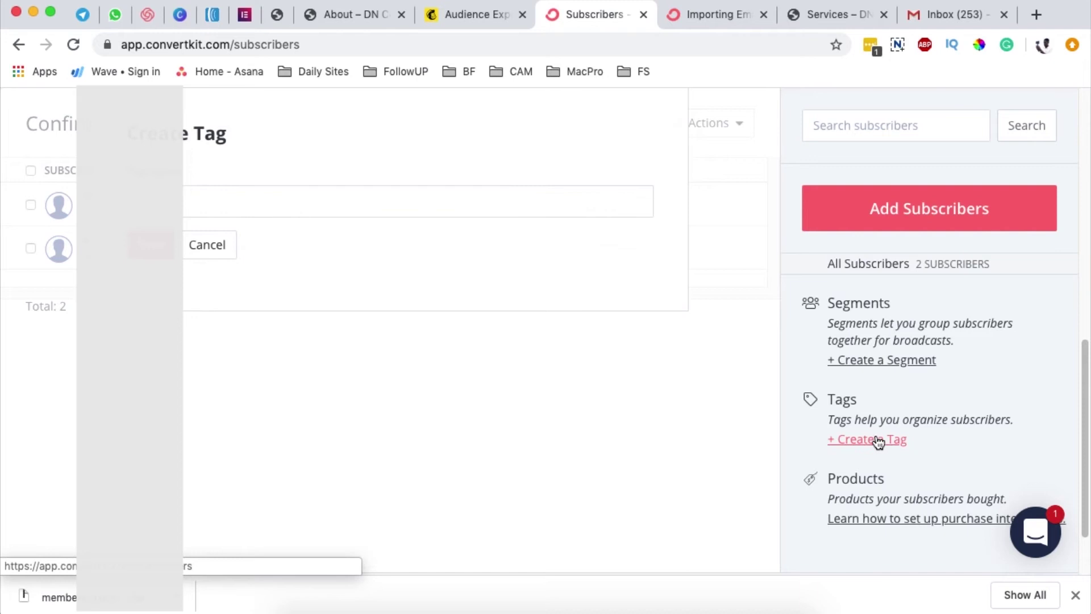
{"action": "left_click", "coordinate": [183, 204]}
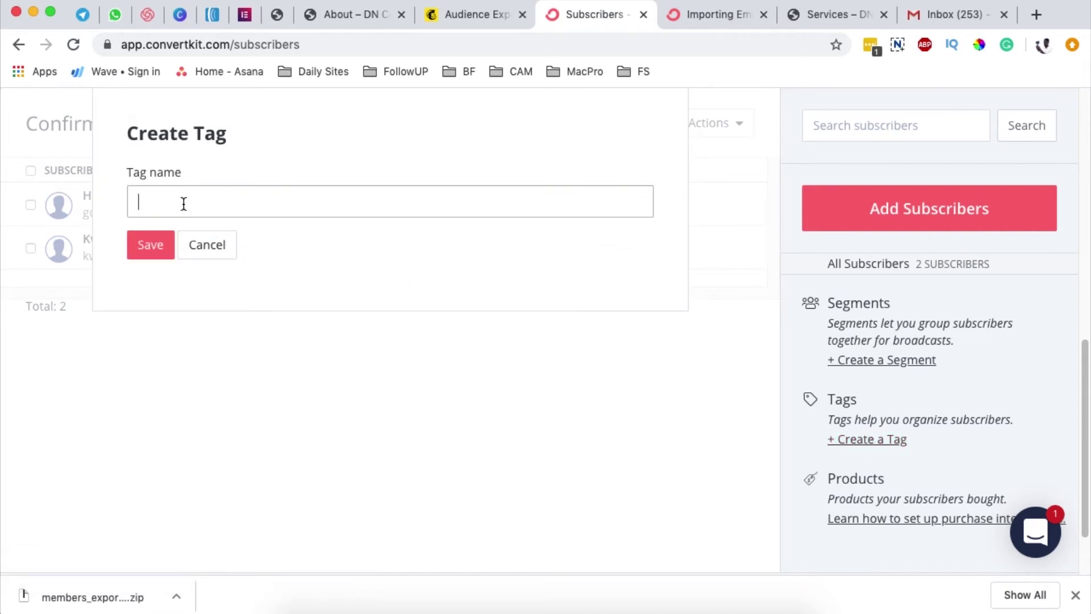
{"action": "type", "text": "Mai"}
{"action": "key", "text": "BackSpace"}
{"action": "key", "text": "BackSpace"}
{"action": "key", "text": "BackSpace"}
{"action": "type", "text": "Old fr"}
{"action": "key", "text": "BackSpace"}
{"action": "key", "text": "BackSpace"}
{"action": "key", "text": "BackSpace"}
{"action": "type", "text": "Imported List"}
{"action": "left_click", "coordinate": [138, 248]}
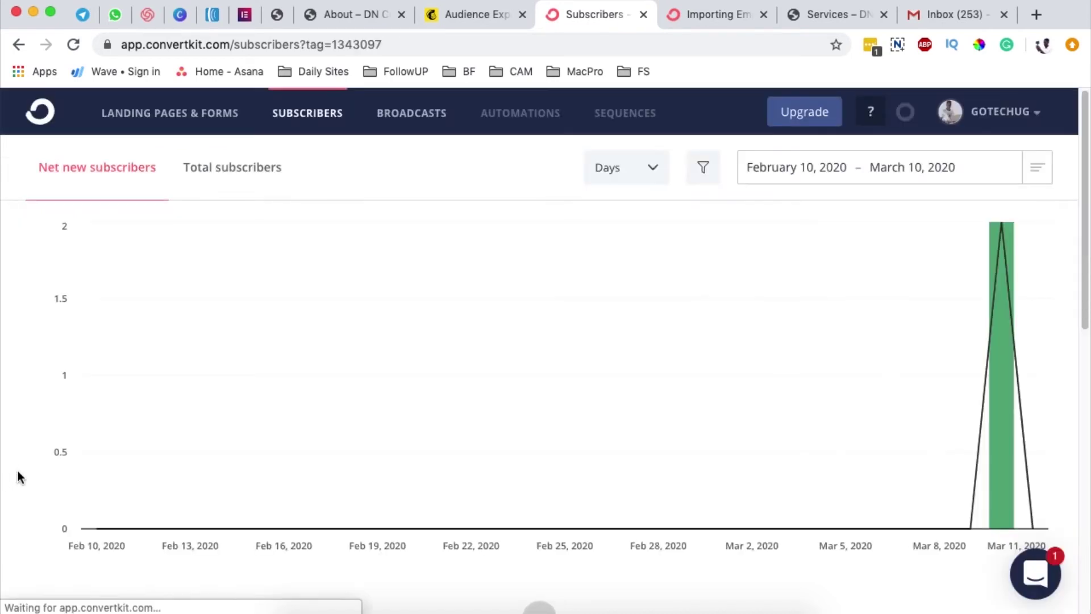
Step: Choose Add Subscribers, then Import a CSV, to reach the CSV upload step
{"action": "scroll", "coordinate": [18, 476], "scroll_direction": "down", "scroll_amount": 1}
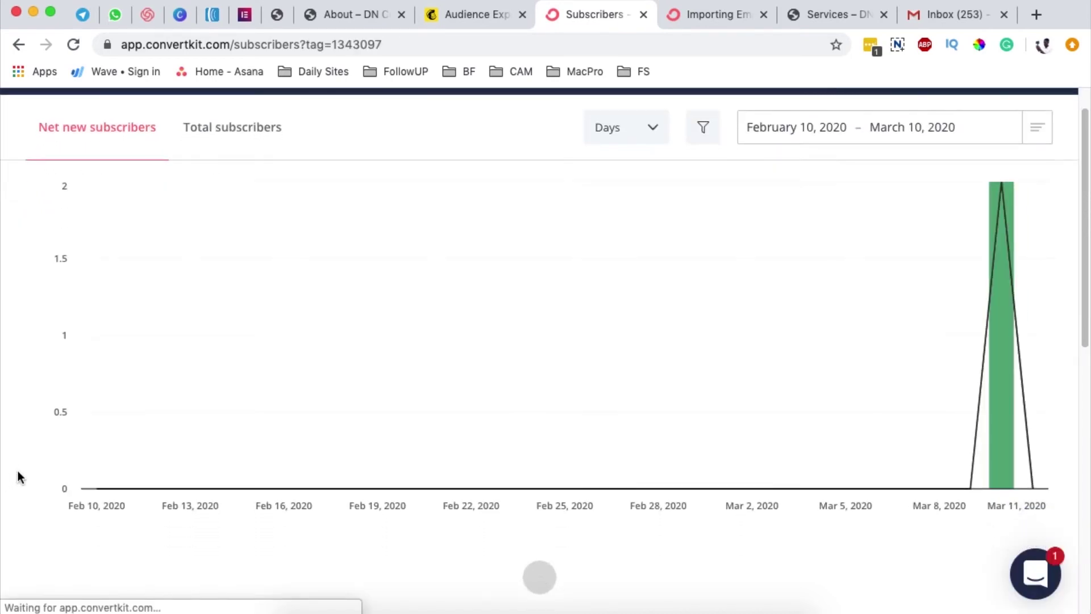
{"action": "scroll", "coordinate": [18, 476], "scroll_direction": "down", "scroll_amount": 7}
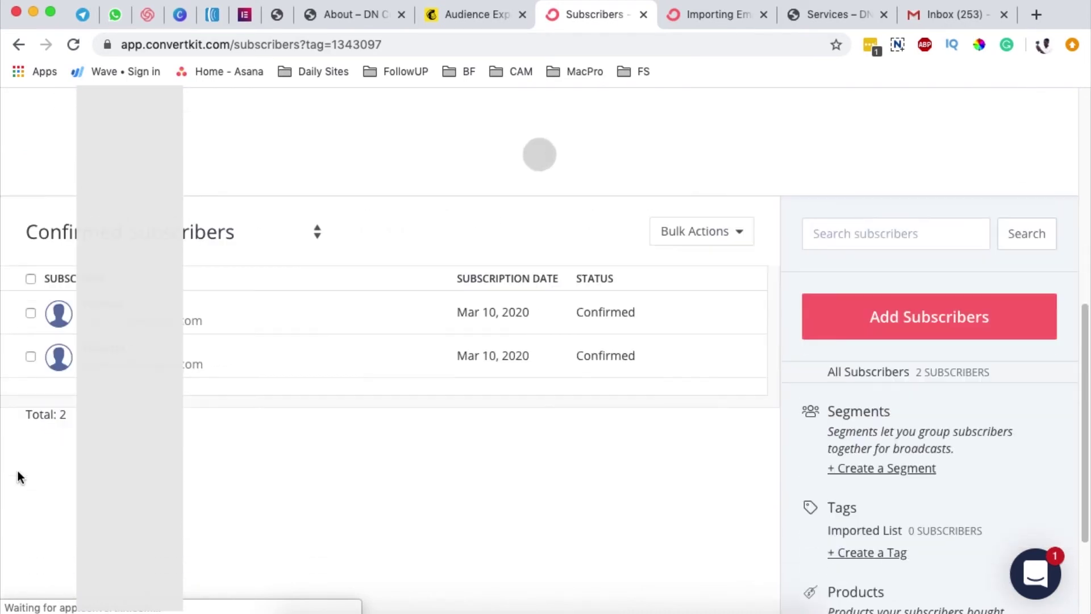
{"action": "left_click", "coordinate": [877, 307]}
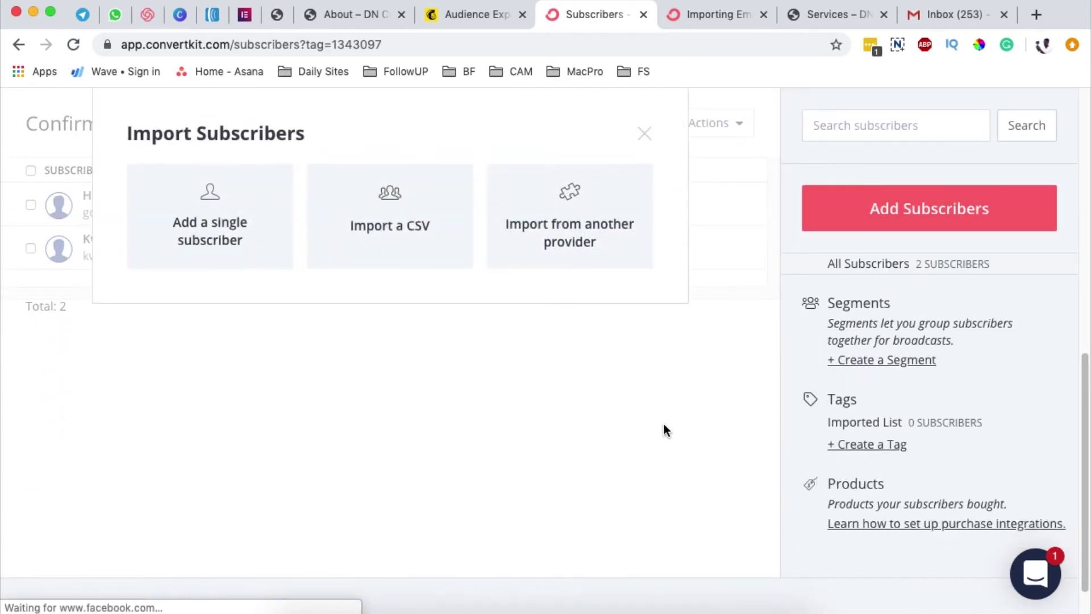
{"action": "left_click", "coordinate": [392, 227]}
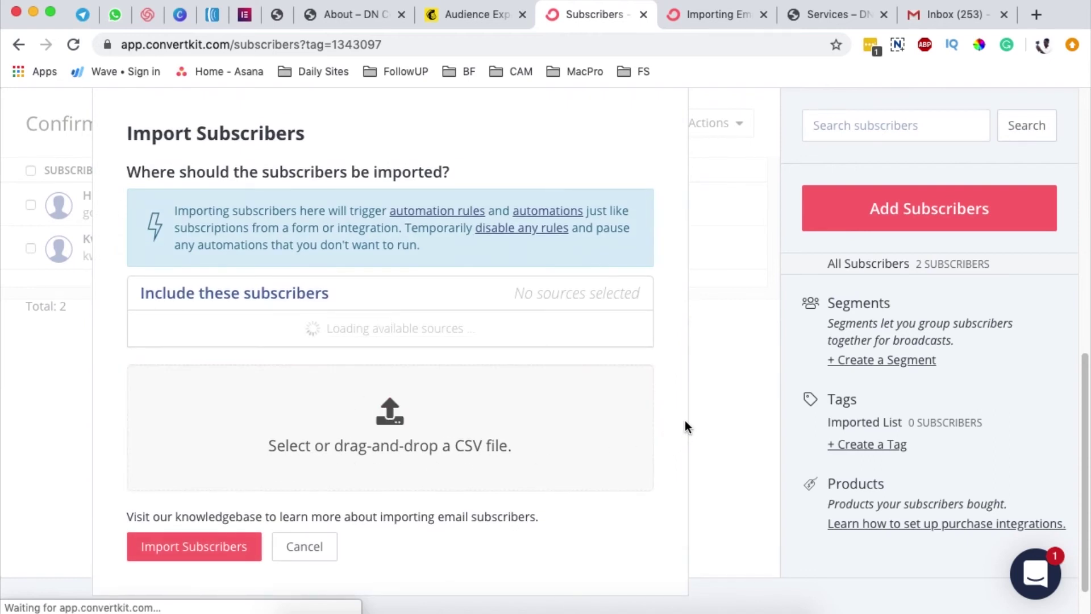
Step: In Finder, open the members_export_20647963de folder on the Desktop
{"action": "left_click", "coordinate": [302, 607]}
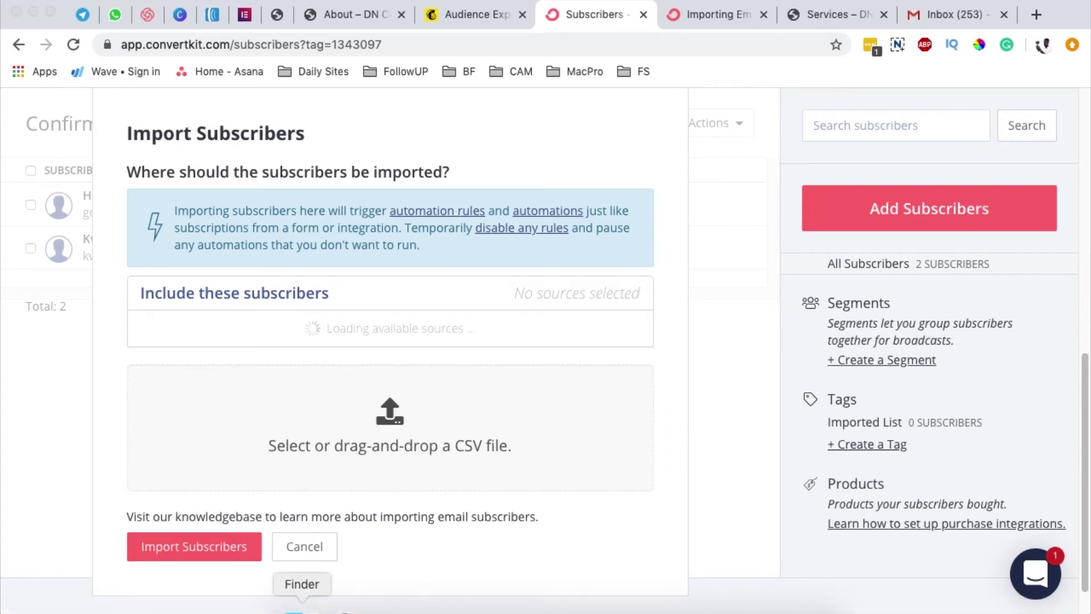
{"action": "left_click", "coordinate": [533, 224]}
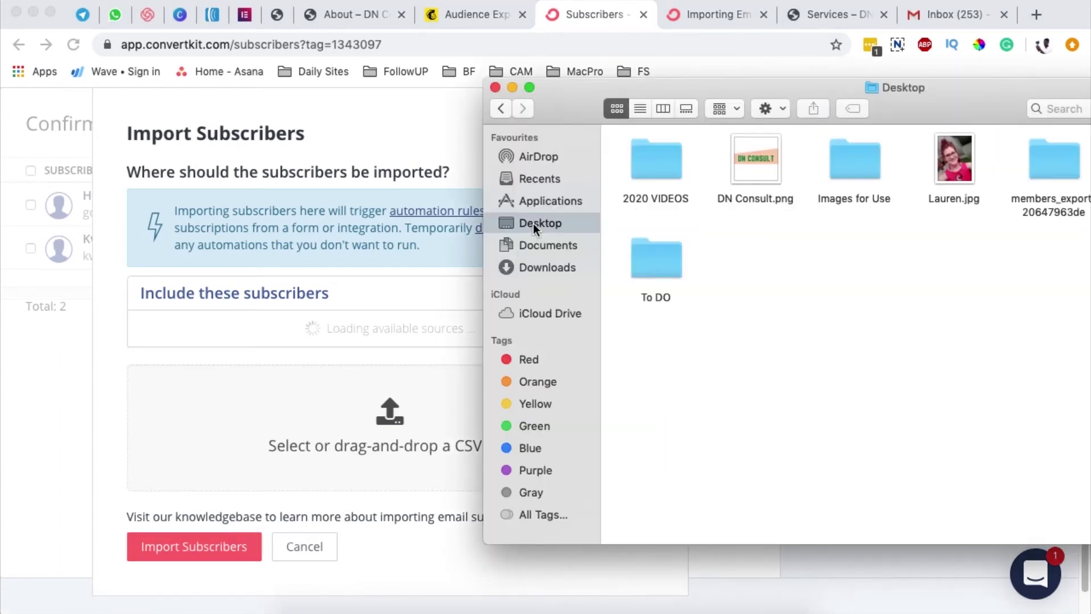
{"action": "left_click_drag", "start_coordinate": [701, 87], "coordinate": [366, 89]}
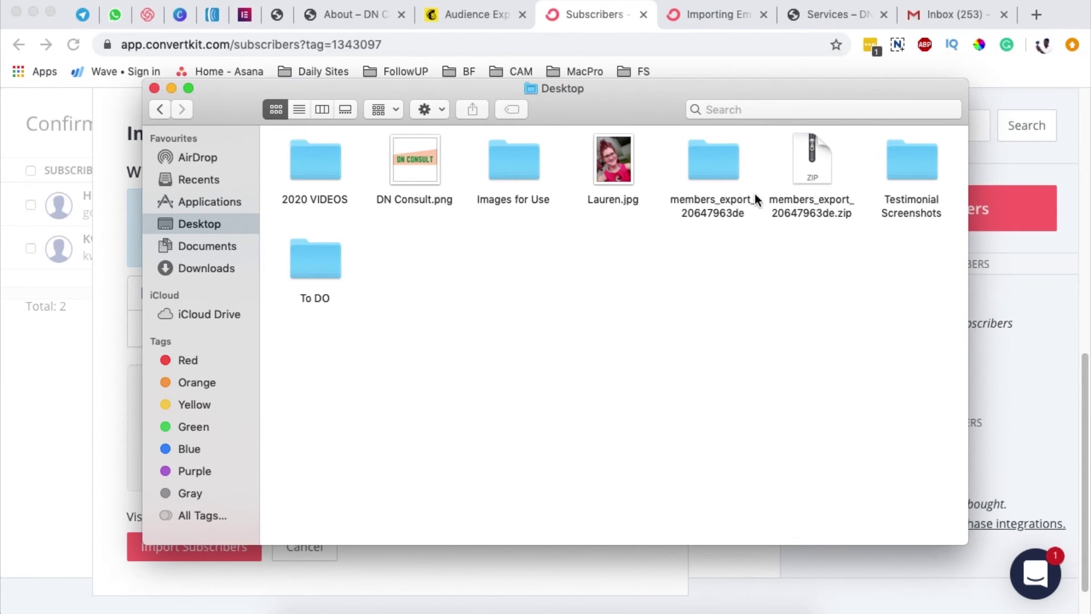
{"action": "left_click", "coordinate": [820, 159]}
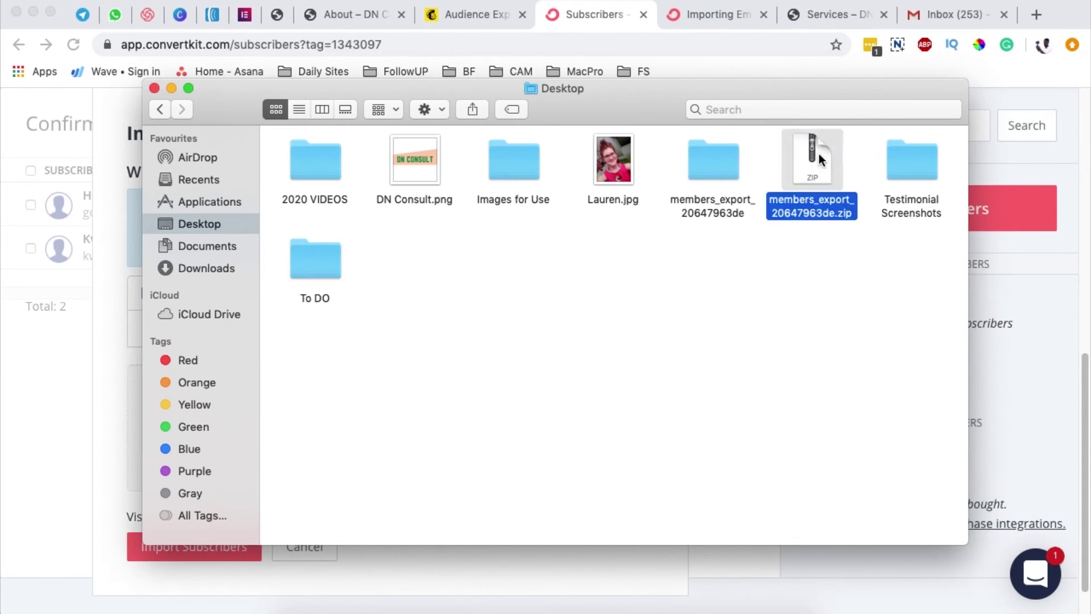
{"action": "double_click", "coordinate": [708, 161]}
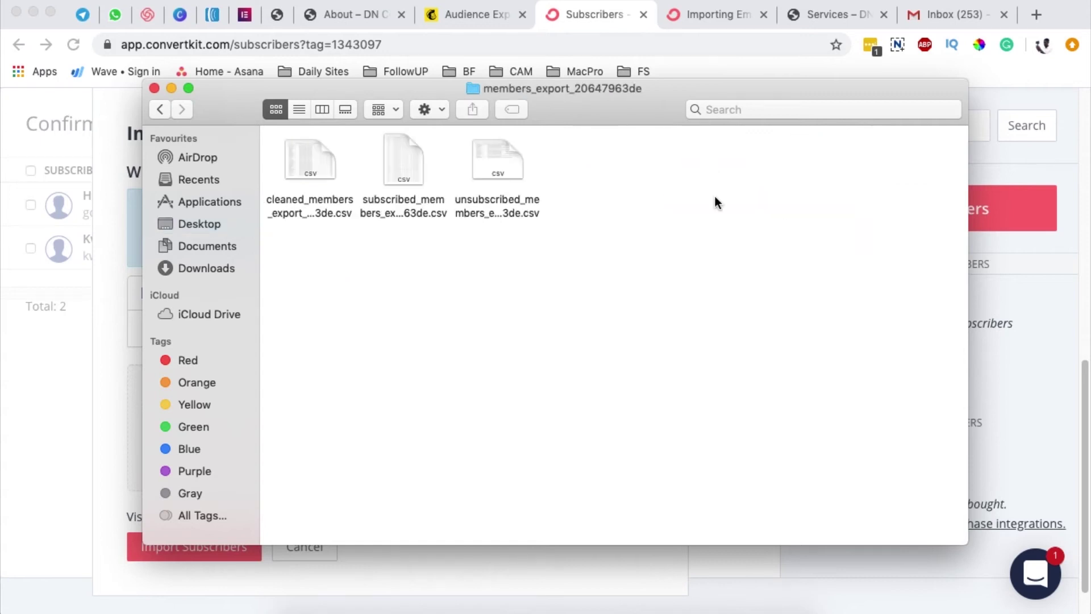
Step: Drag cleaned_members_export_20647963de.csv into ConvertKit's import upload area
{"action": "left_click_drag", "start_coordinate": [733, 341], "coordinate": [243, 139]}
{"action": "left_click", "coordinate": [448, 265]}
{"action": "left_click_drag", "start_coordinate": [581, 263], "coordinate": [241, 153]}
{"action": "left_click", "coordinate": [287, 230]}
{"action": "left_click_drag", "start_coordinate": [223, 103], "coordinate": [502, 104]}
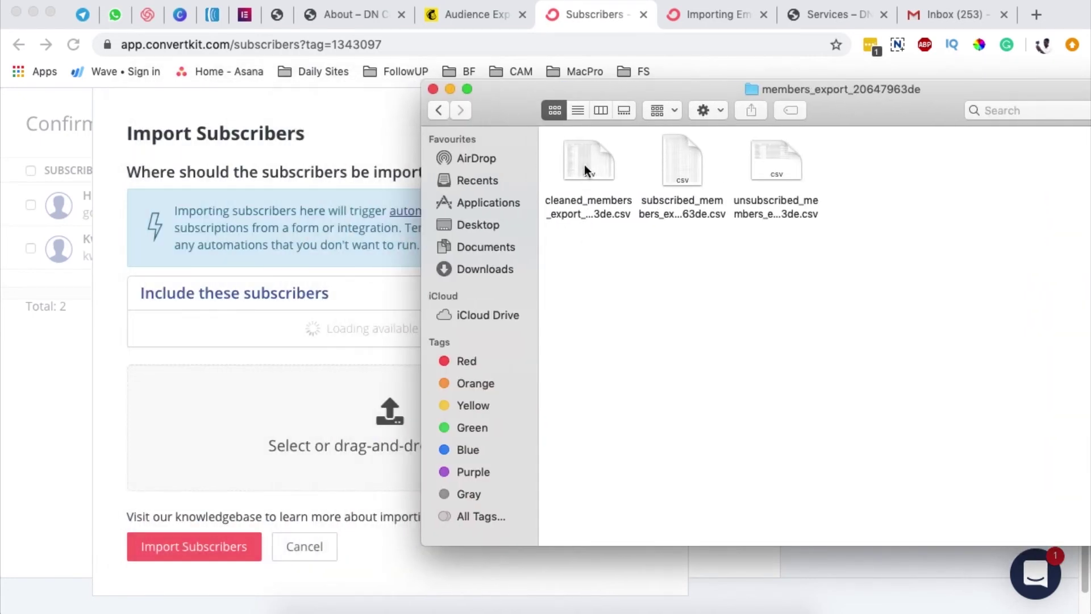
{"action": "left_click_drag", "start_coordinate": [590, 165], "coordinate": [256, 402]}
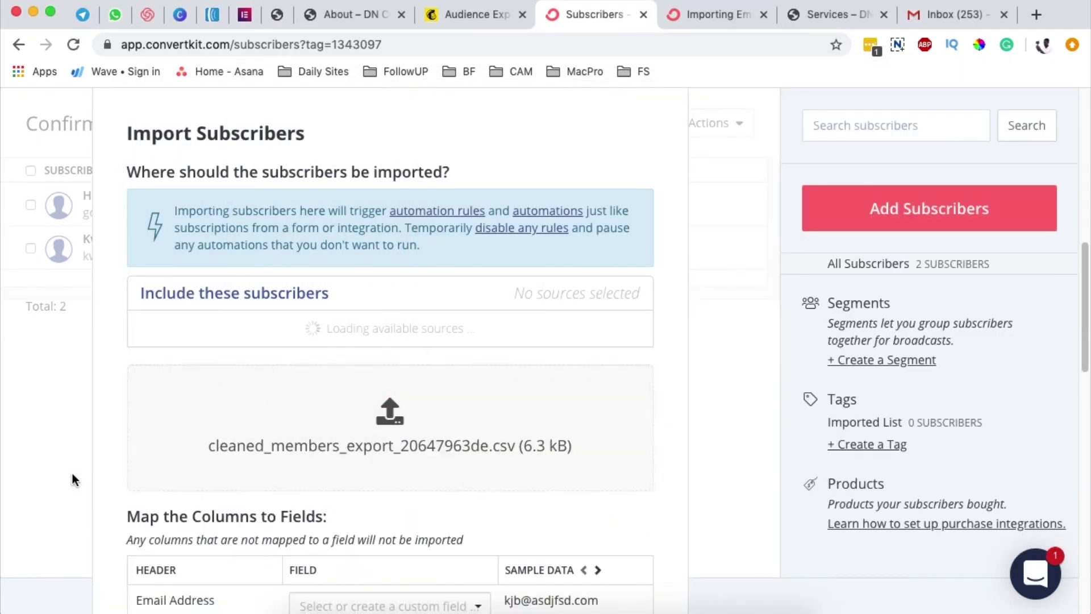
Step: Expand Tags and tick Imported List as the import destination
{"action": "scroll", "coordinate": [63, 461], "scroll_direction": "down", "scroll_amount": 3}
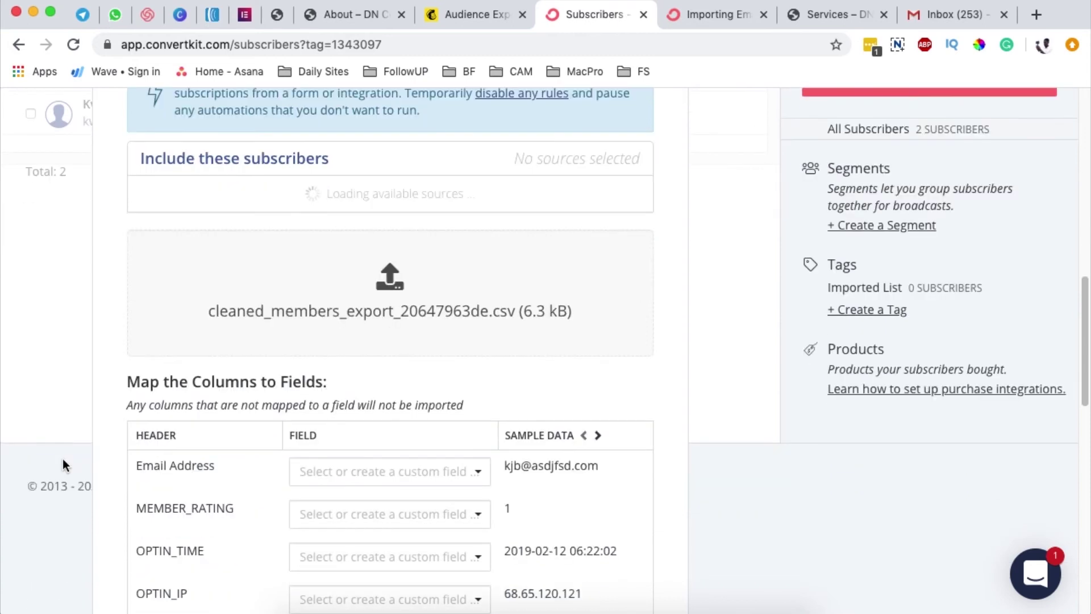
{"action": "scroll", "coordinate": [244, 255], "scroll_direction": "up", "scroll_amount": 7}
{"action": "scroll", "coordinate": [253, 324], "scroll_direction": "down", "scroll_amount": 4}
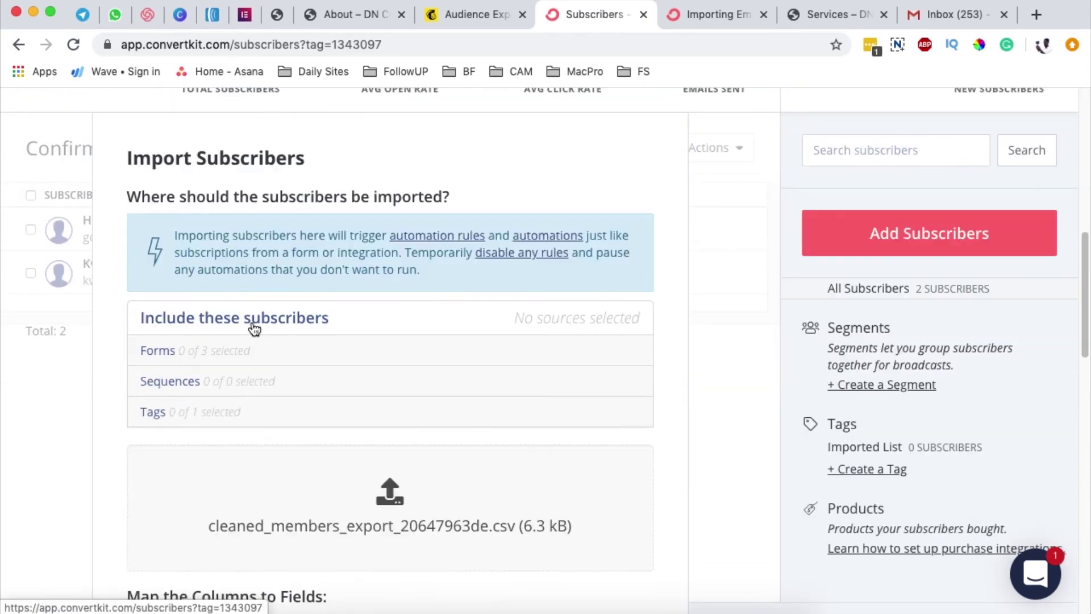
{"action": "left_click", "coordinate": [225, 415]}
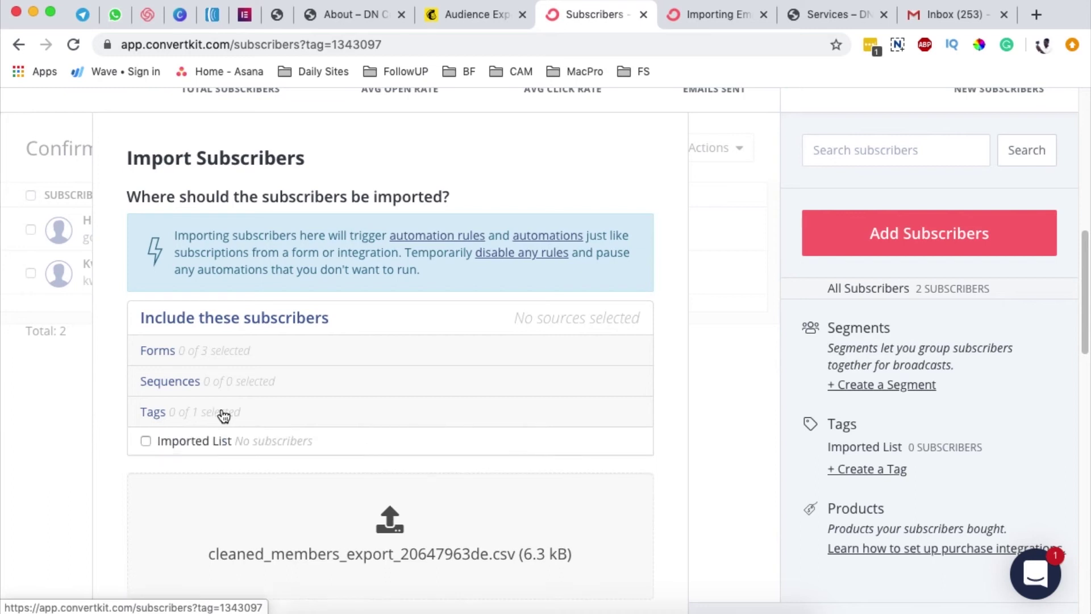
{"action": "left_click", "coordinate": [145, 441]}
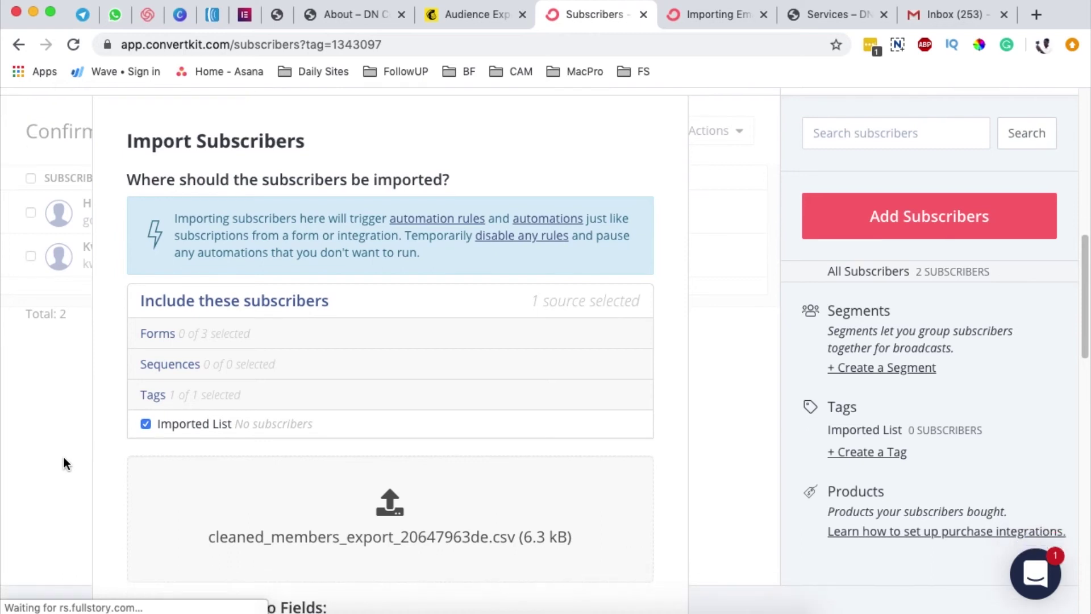
{"action": "scroll", "coordinate": [64, 457], "scroll_direction": "down", "scroll_amount": 3}
Step: Map the Email Address column to the Email field
{"action": "scroll", "coordinate": [64, 457], "scroll_direction": "down", "scroll_amount": 5}
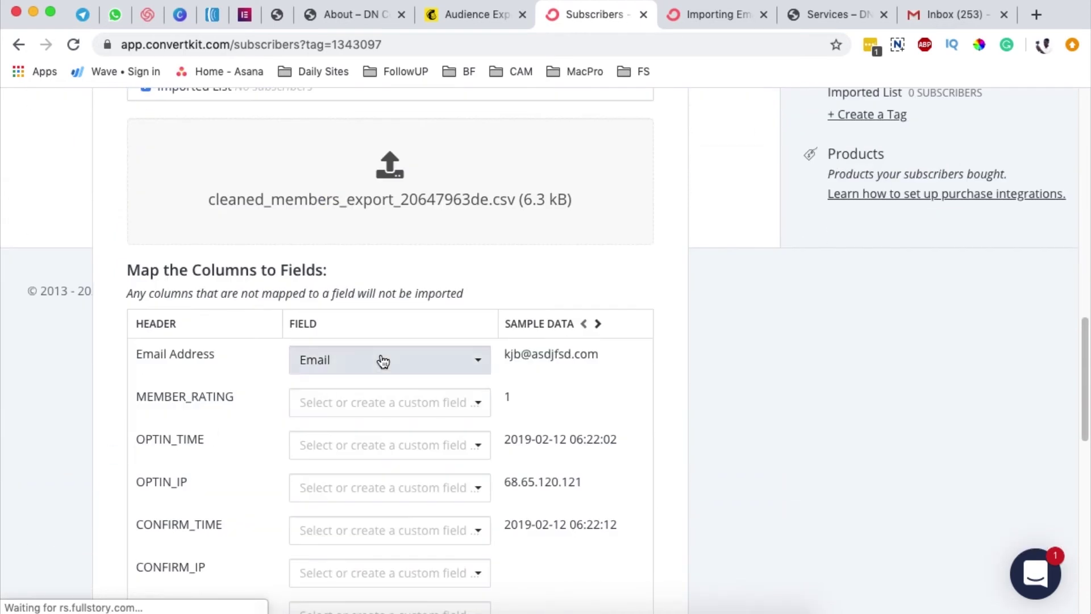
{"action": "left_click", "coordinate": [141, 357]}
{"action": "left_click_drag", "start_coordinate": [141, 357], "coordinate": [203, 355]}
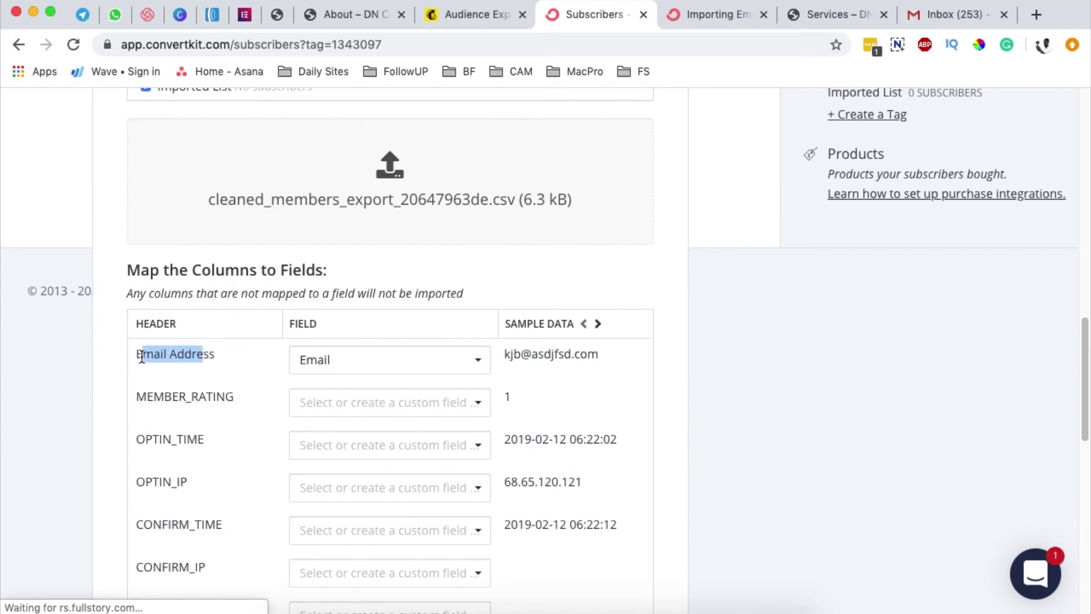
{"action": "left_click", "coordinate": [335, 360]}
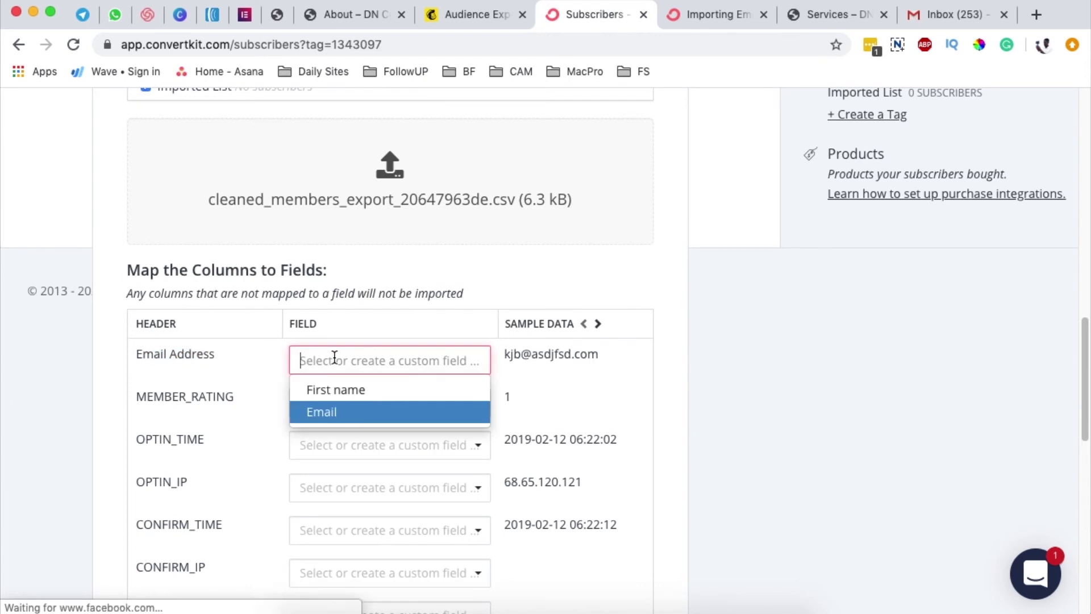
{"action": "left_click", "coordinate": [353, 413]}
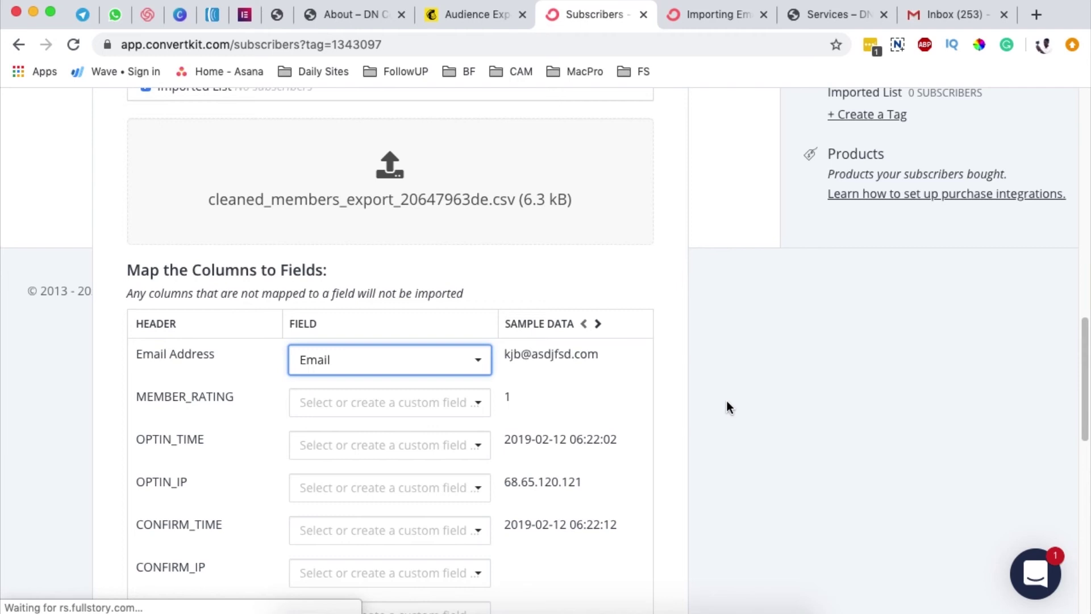
Step: Submit the import with Import Subscribers at the bottom of the form
{"action": "scroll", "coordinate": [726, 406], "scroll_direction": "down", "scroll_amount": 5}
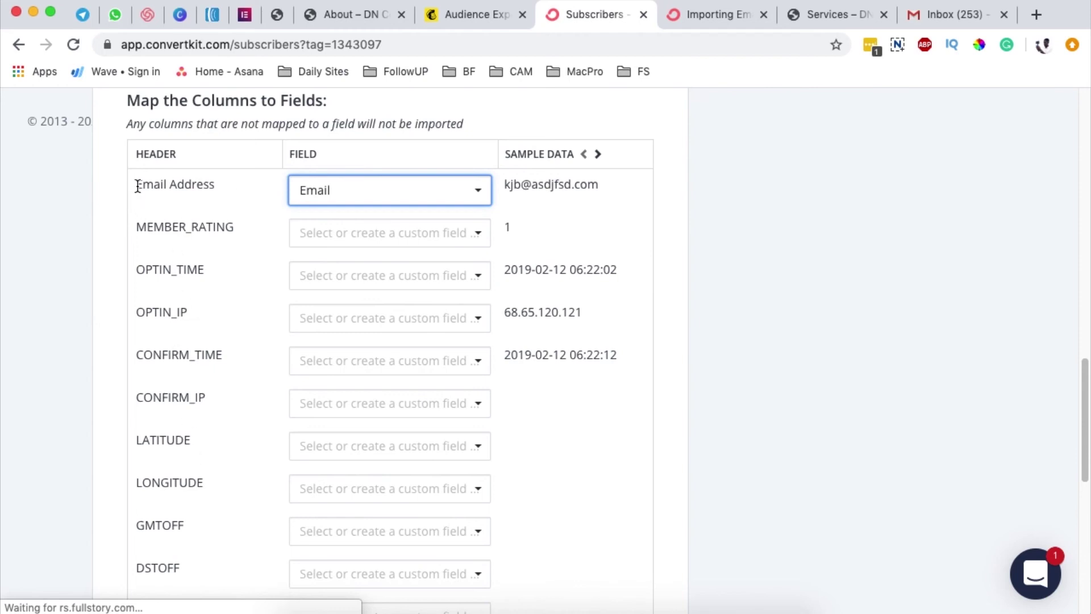
{"action": "left_click_drag", "start_coordinate": [136, 185], "coordinate": [204, 186]}
{"action": "scroll", "coordinate": [738, 344], "scroll_direction": "down", "scroll_amount": 14}
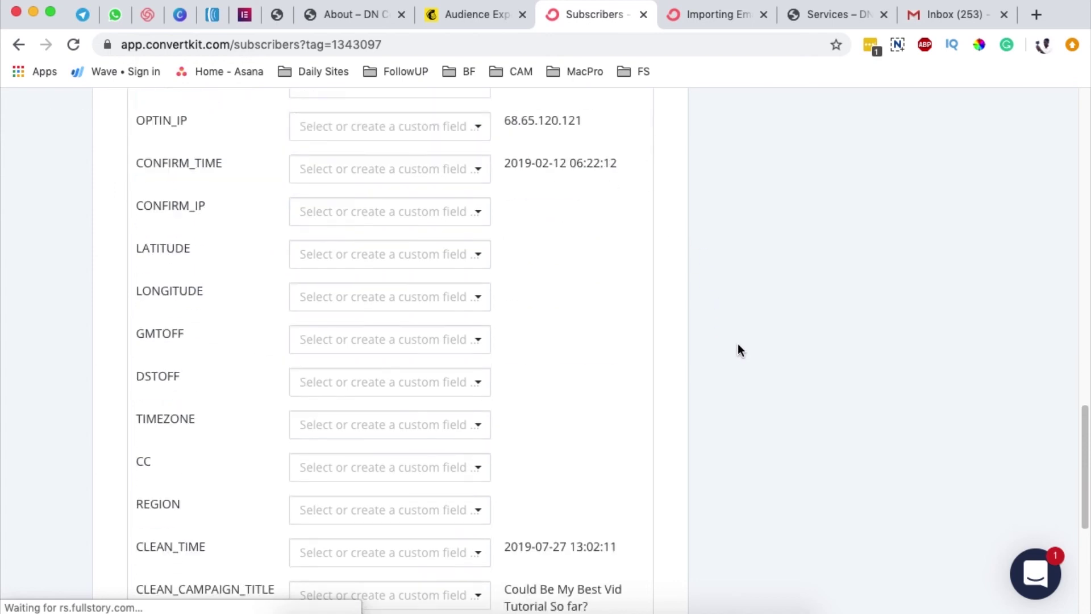
{"action": "scroll", "coordinate": [737, 343], "scroll_direction": "down", "scroll_amount": 2}
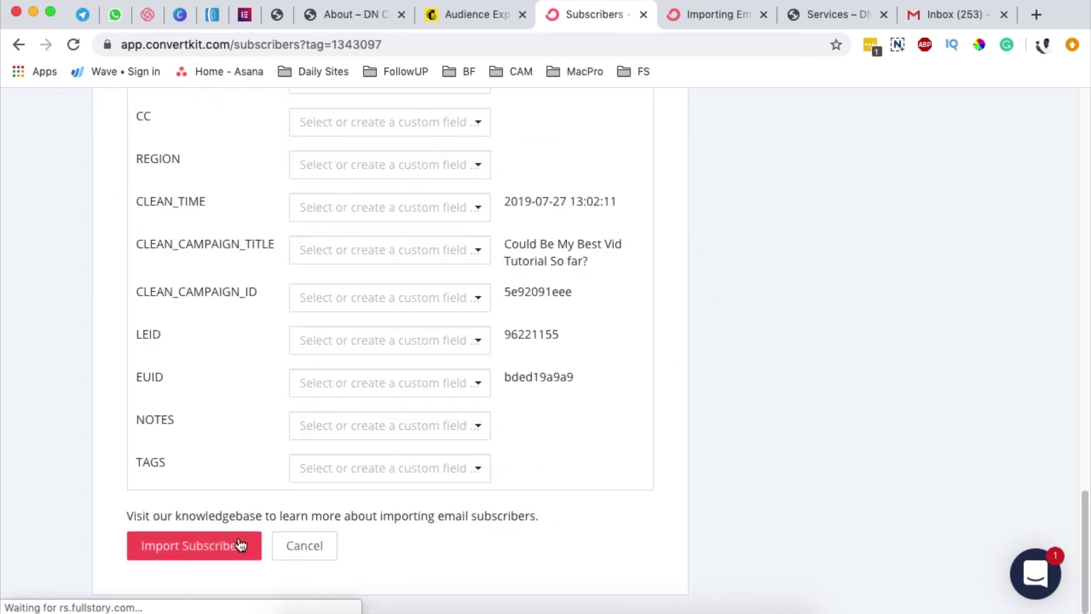
{"action": "left_click", "coordinate": [202, 549]}
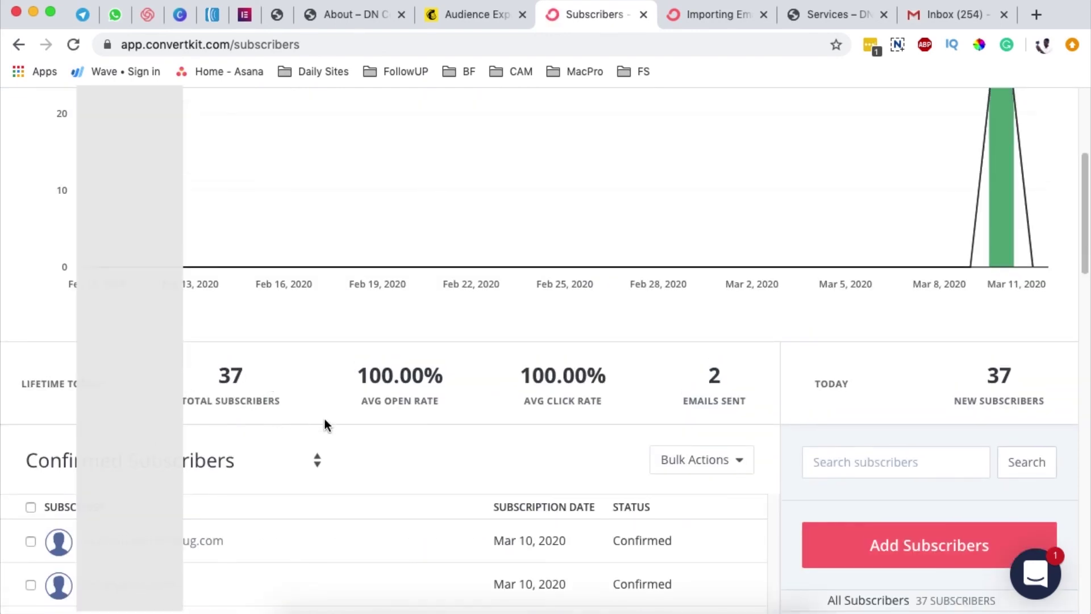
Step: Scroll the Subscribers page to review the 37 total and the Imported List tag count
{"action": "scroll", "coordinate": [415, 432], "scroll_direction": "down", "scroll_amount": 3}
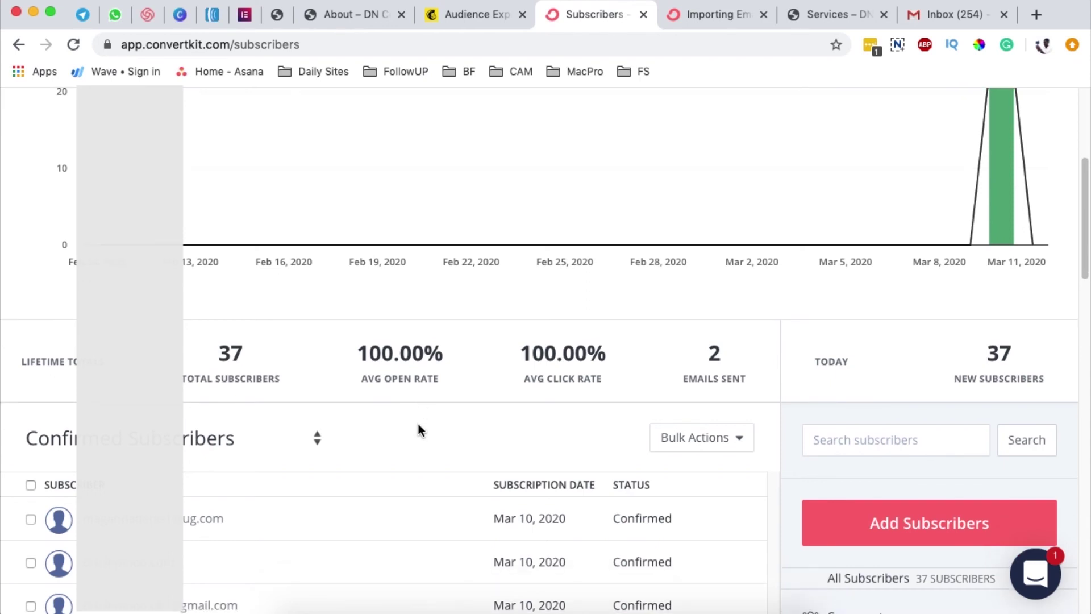
{"action": "scroll", "coordinate": [458, 420], "scroll_direction": "down", "scroll_amount": 5}
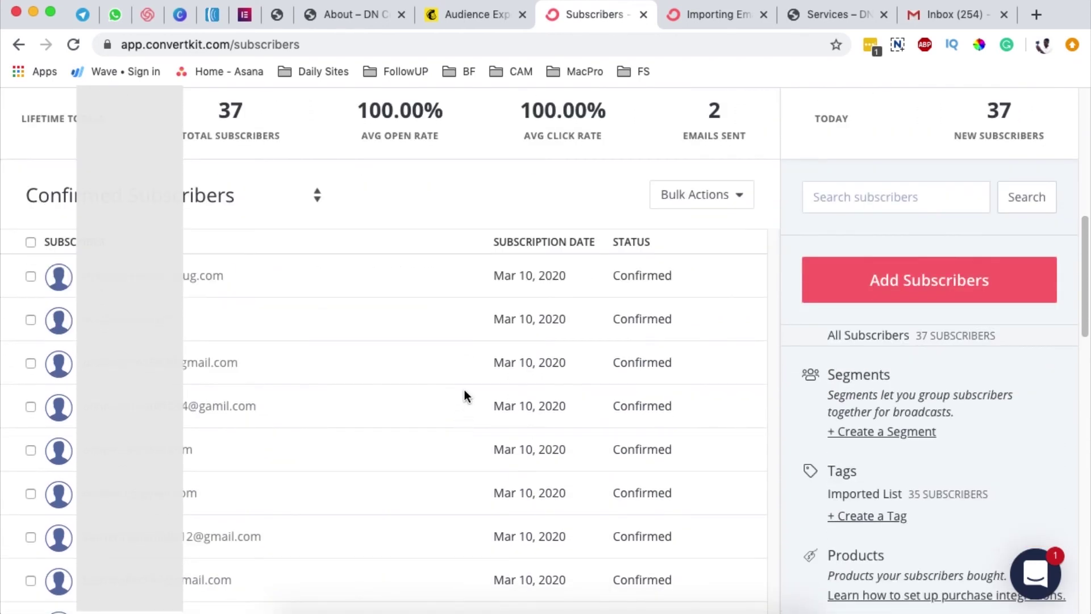
{"action": "scroll", "coordinate": [465, 390], "scroll_direction": "down", "scroll_amount": 2}
{"action": "scroll", "coordinate": [465, 390], "scroll_direction": "down", "scroll_amount": 15}
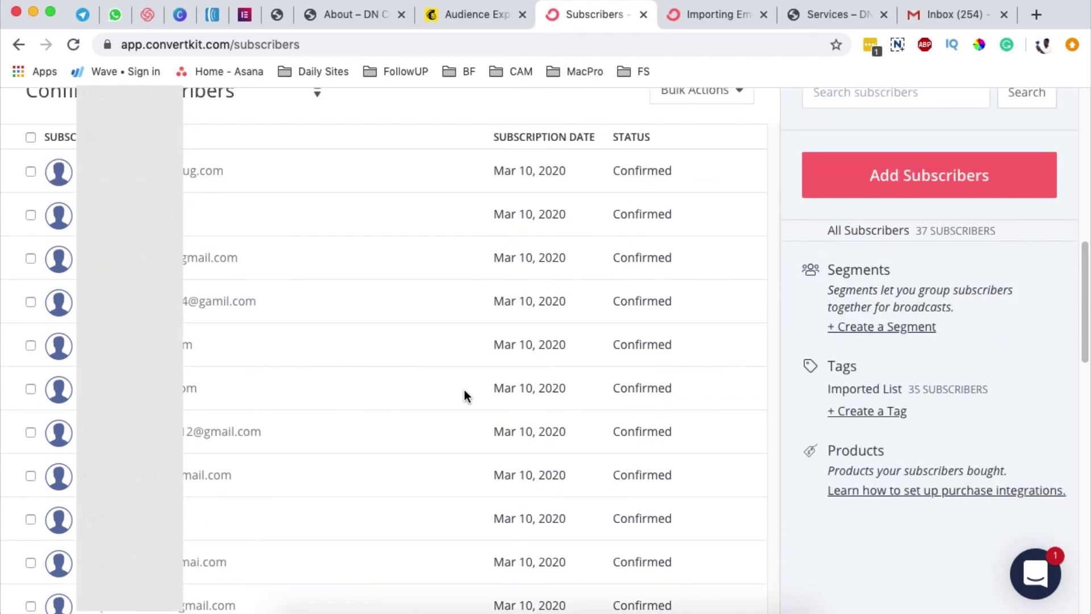
{"action": "scroll", "coordinate": [465, 392], "scroll_direction": "down", "scroll_amount": 5}
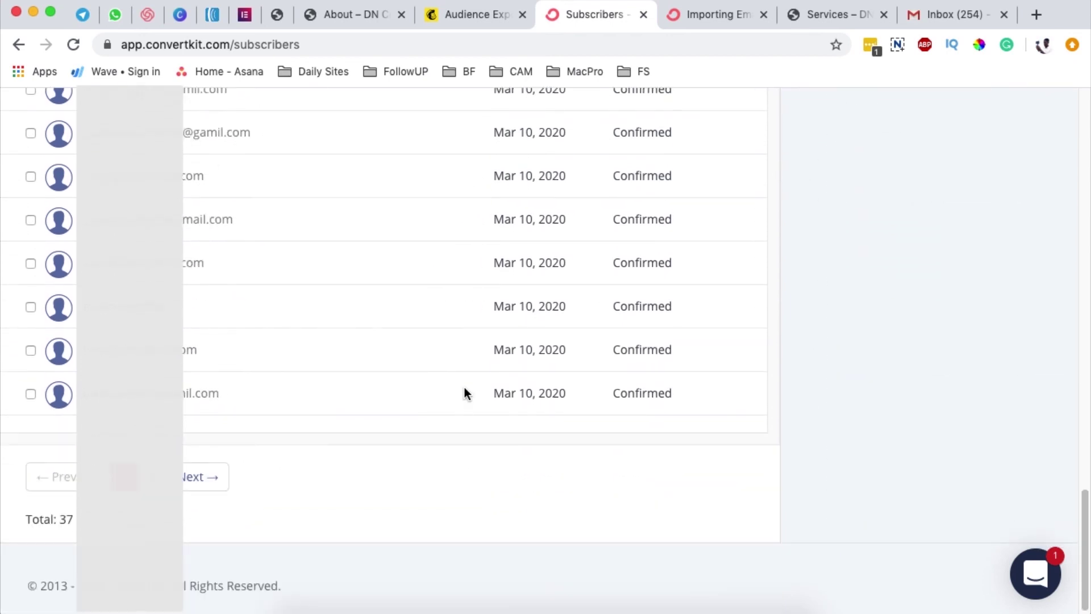
{"action": "scroll", "coordinate": [464, 392], "scroll_direction": "up", "scroll_amount": 20}
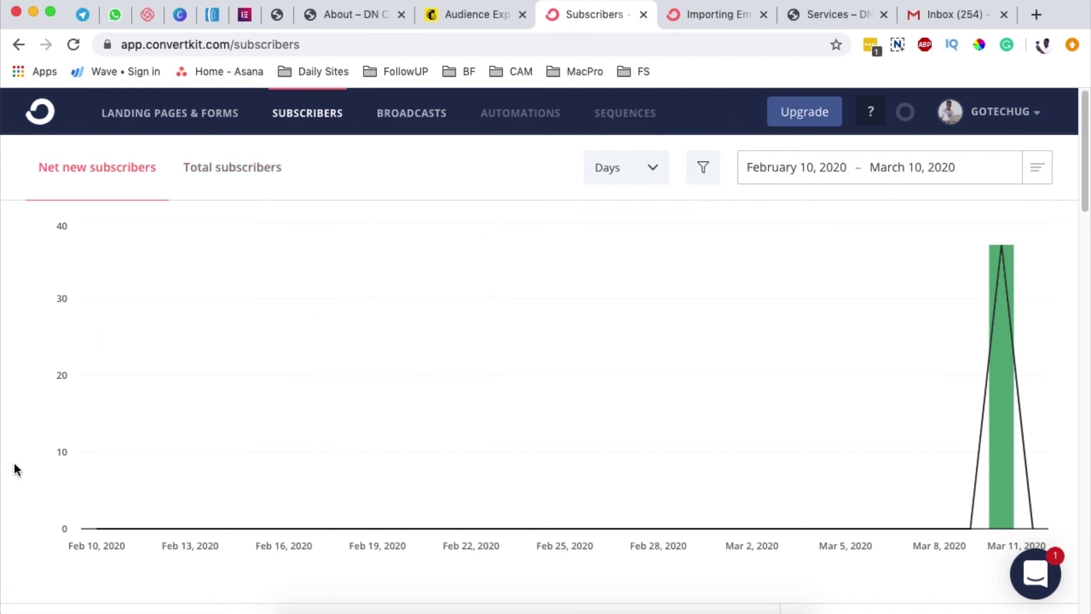
{"action": "scroll", "coordinate": [16, 466], "scroll_direction": "down", "scroll_amount": 1}
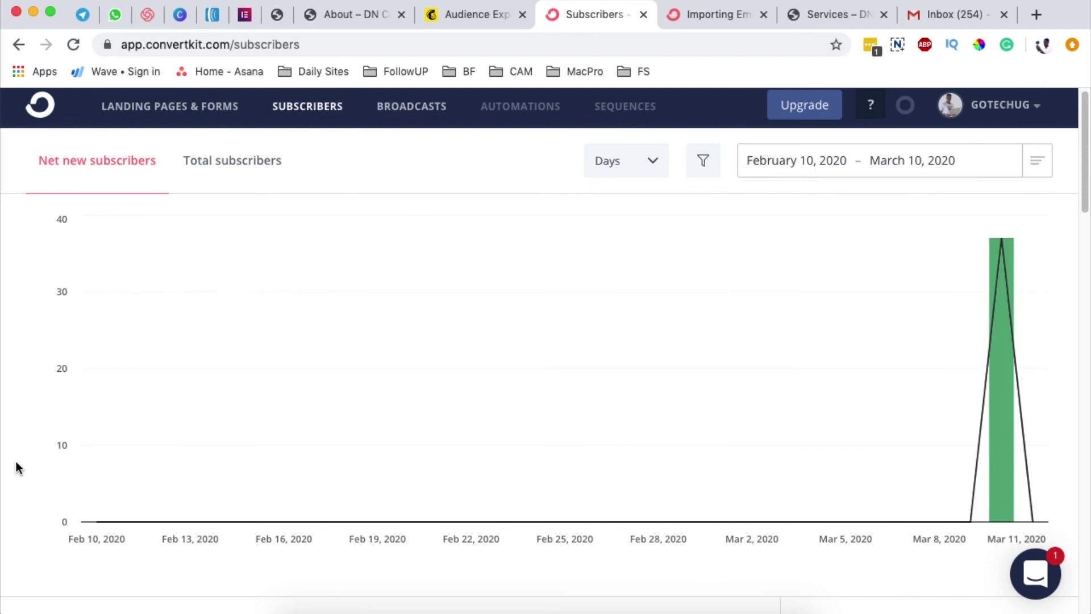